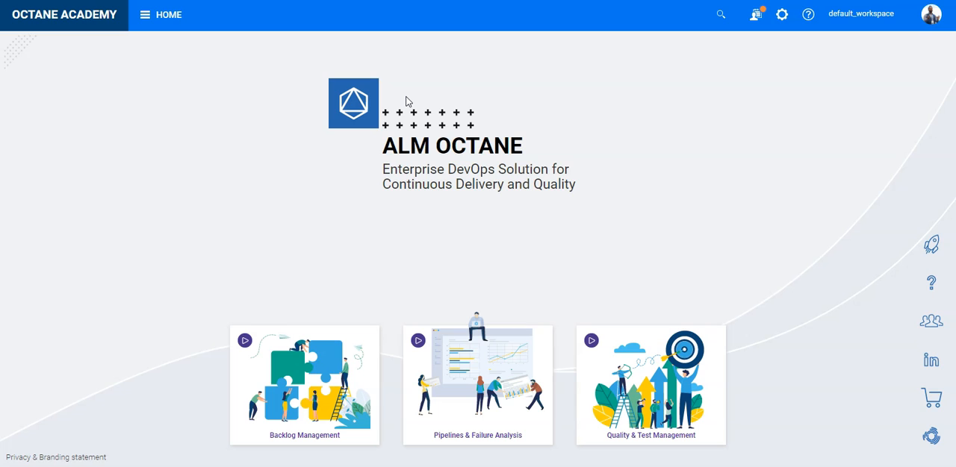
# Open the SCM change patterns of the Customer Relationship Management workspace and move the Entity type column directly after ID.
pyautogui.click(447, 95)
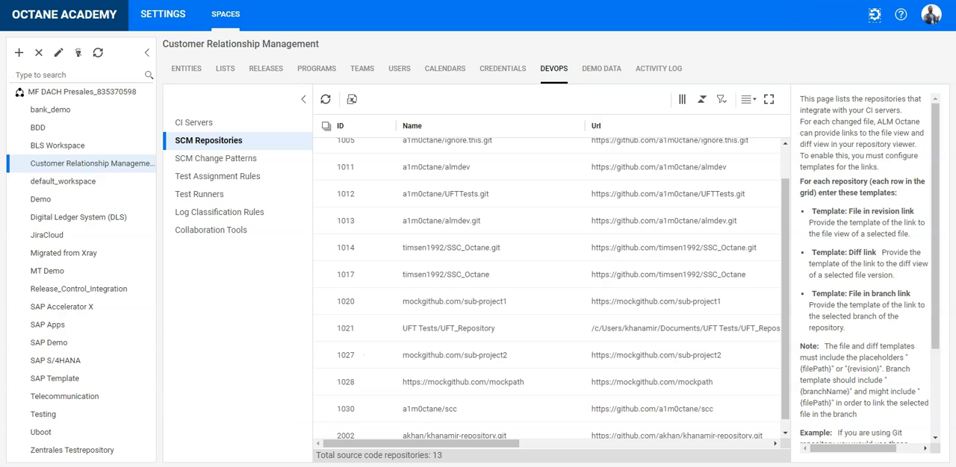
pyautogui.click(114, 165)
pyautogui.click(221, 159)
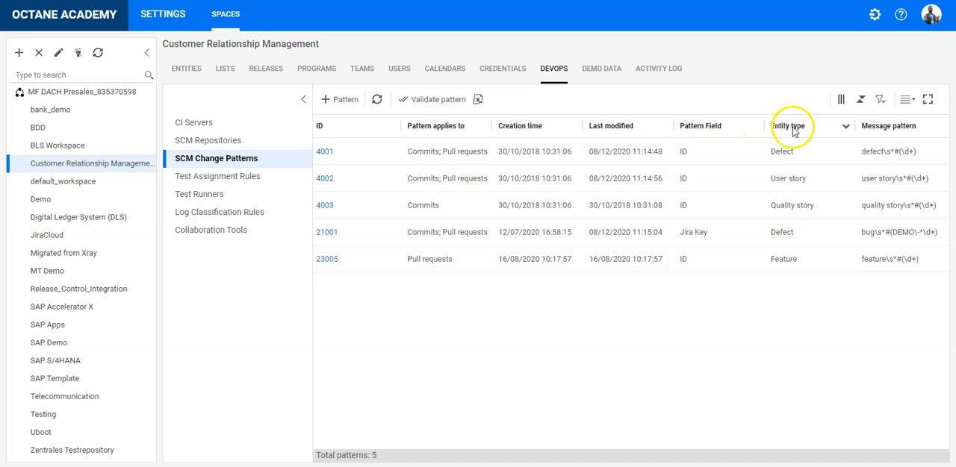
pyautogui.moveTo(789, 127); pyautogui.dragTo(437, 124)
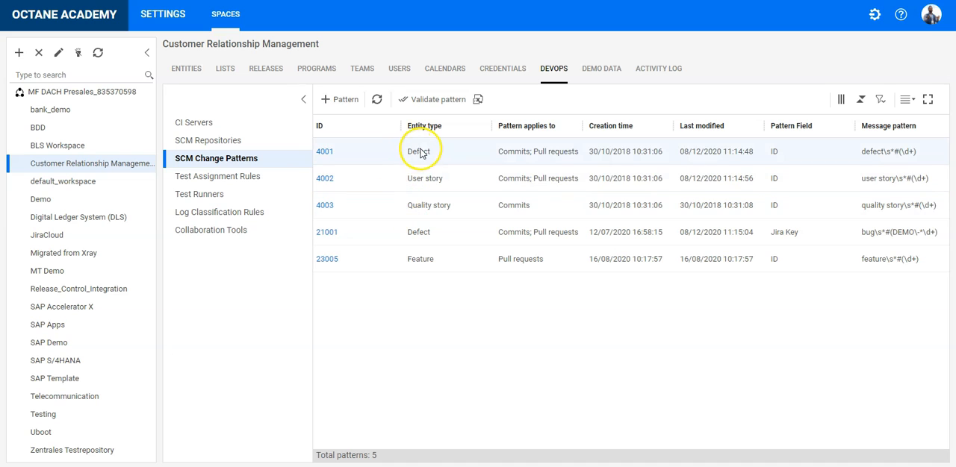
# Inspect which SCM changes defect pattern 4001 applies to, leave the selection as is and return to the pattern list.
pyautogui.click(323, 152)
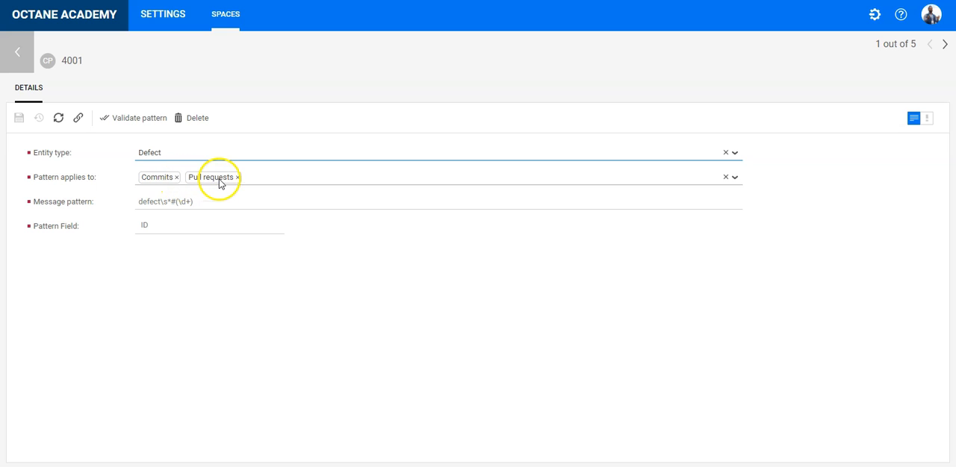
pyautogui.click(254, 184)
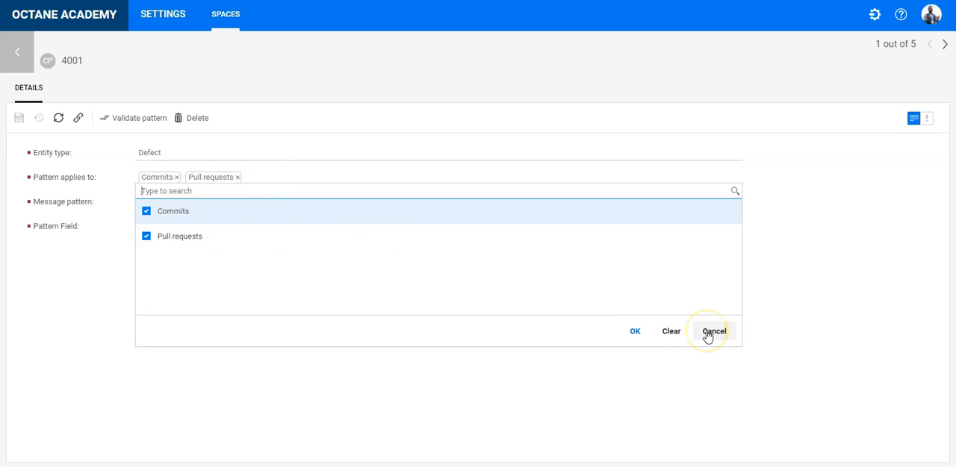
pyautogui.click(707, 334)
pyautogui.click(18, 50)
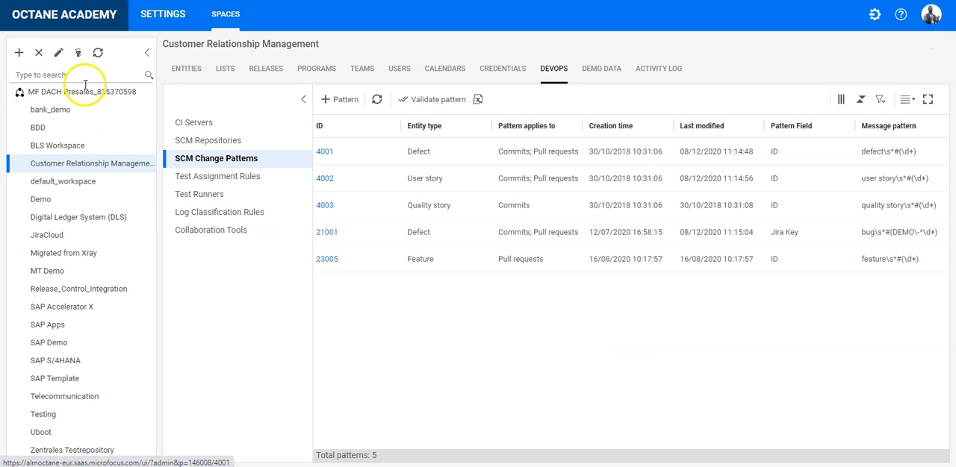
# Make Quality story pattern 4003 also apply to pull requests, save it and return to the pattern list.
pyautogui.click(323, 206)
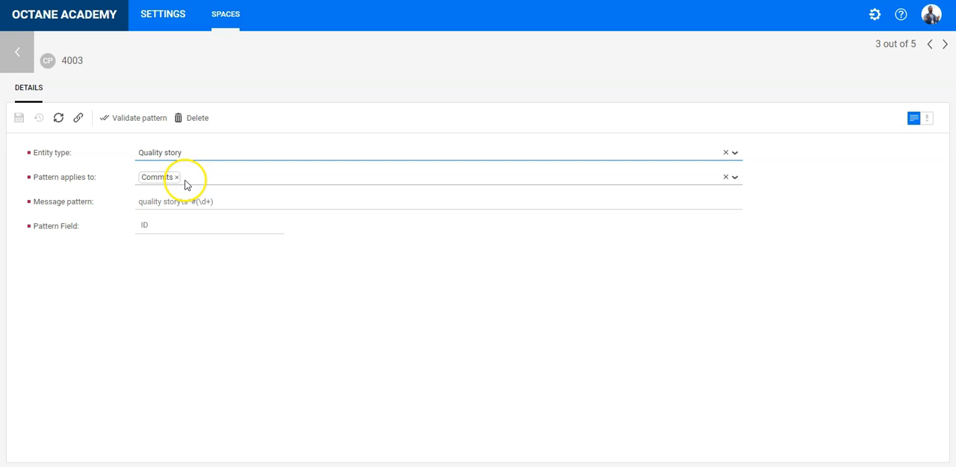
pyautogui.click(210, 188)
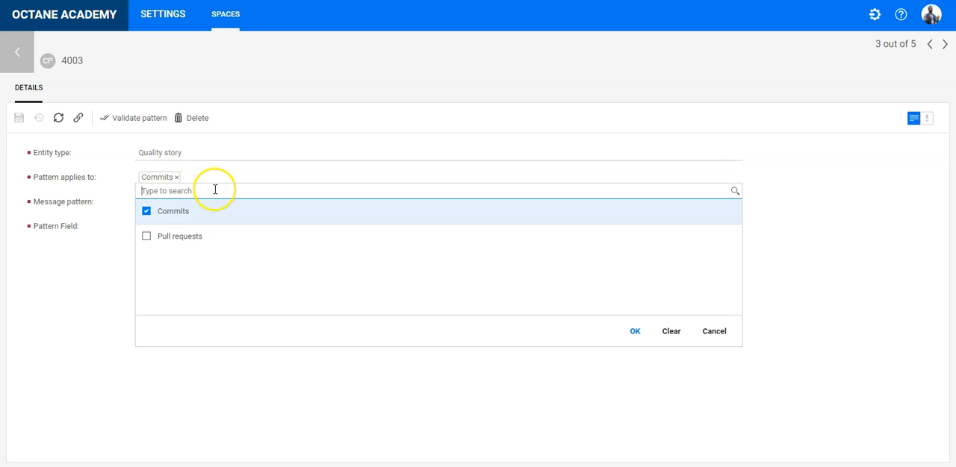
pyautogui.click(153, 245)
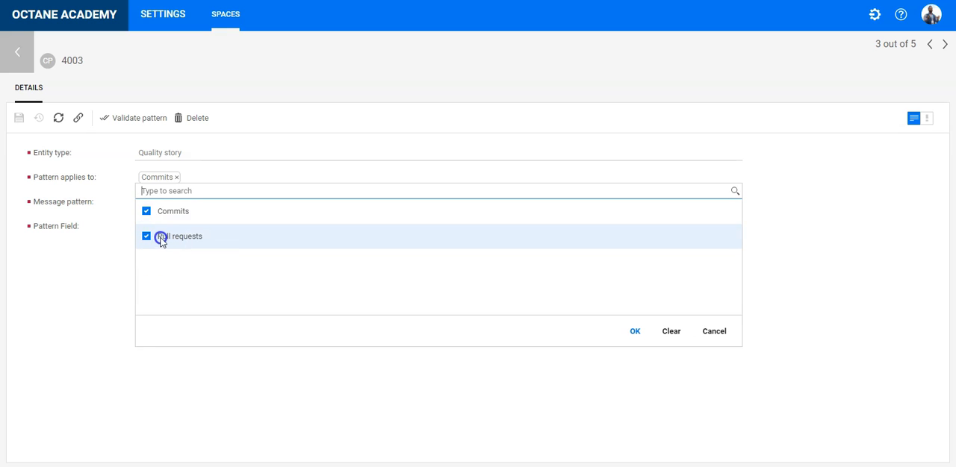
pyautogui.click(634, 333)
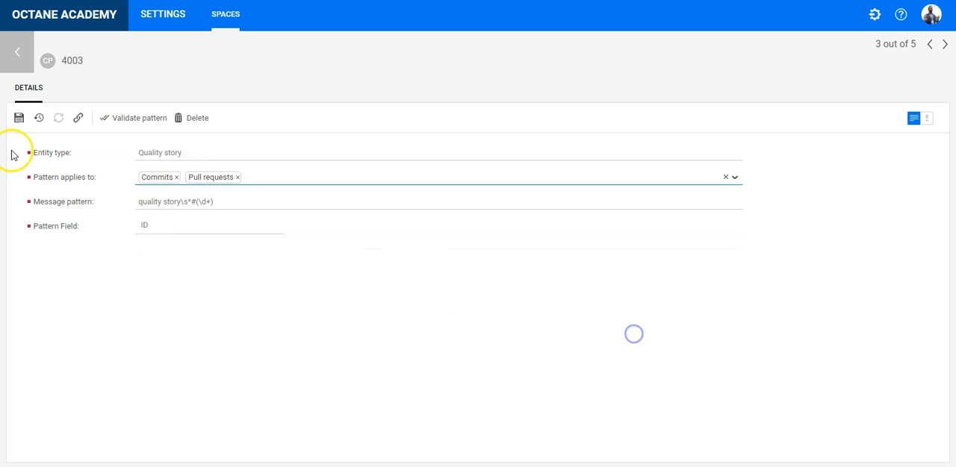
pyautogui.click(15, 119)
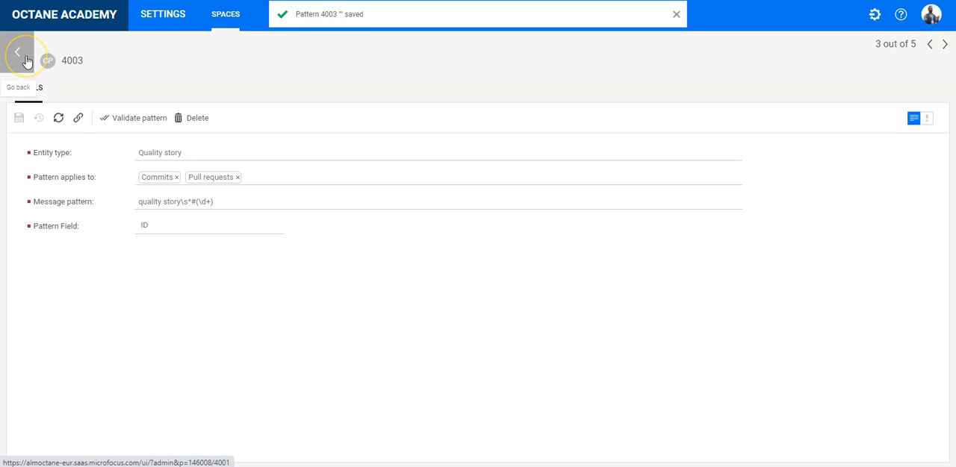
pyautogui.click(18, 54)
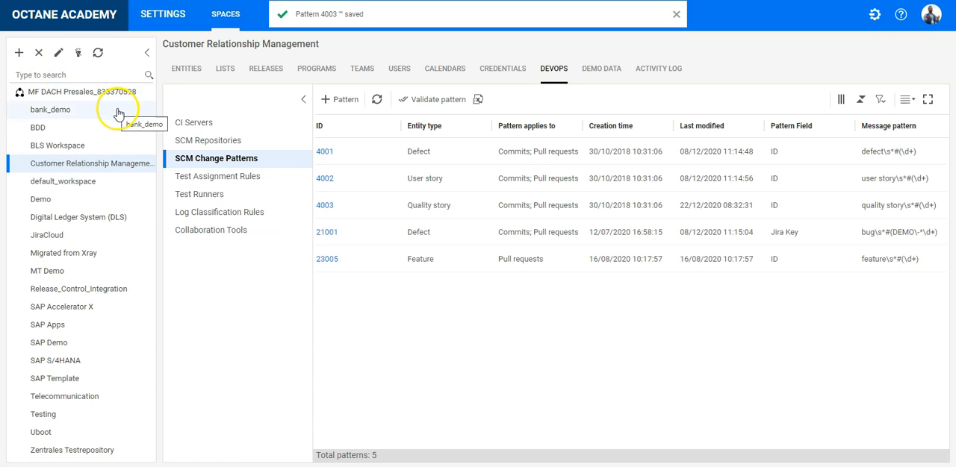
# Validate the SCM change message "defect #1231" with defect pattern 4001 selected.
pyautogui.click(355, 154)
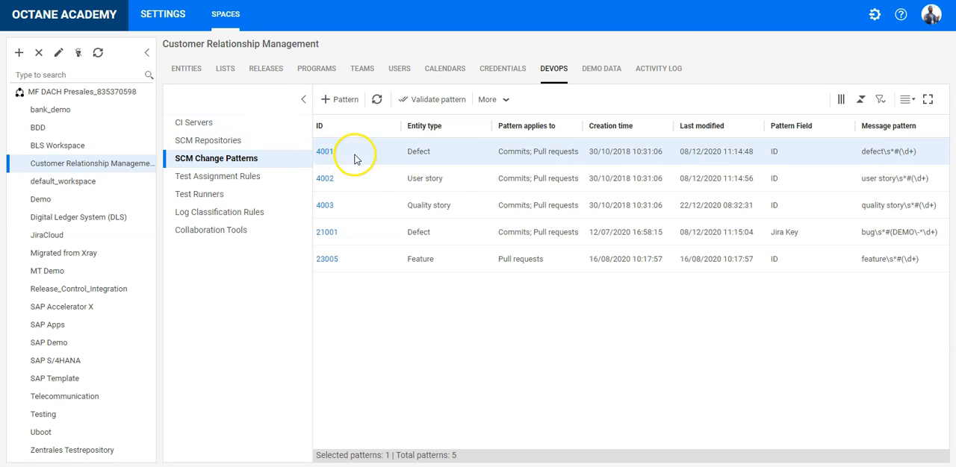
pyautogui.click(426, 103)
pyautogui.click(567, 96)
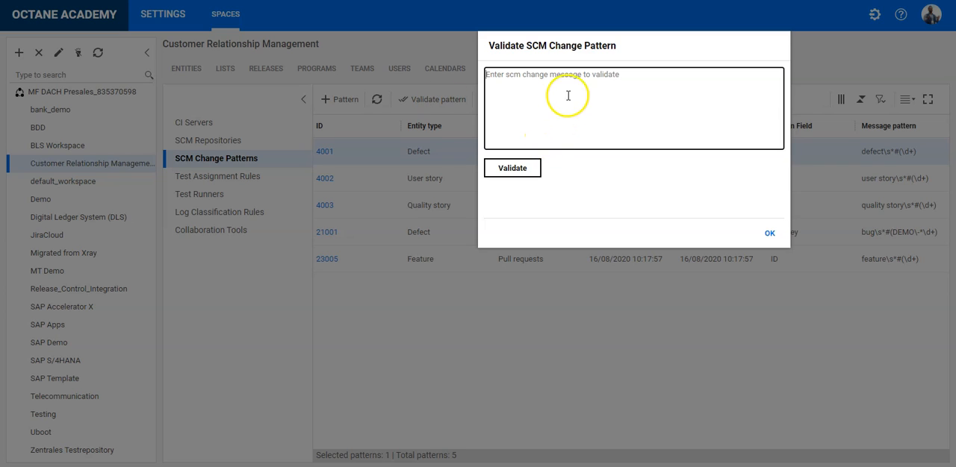
pyautogui.write('defect #1231')
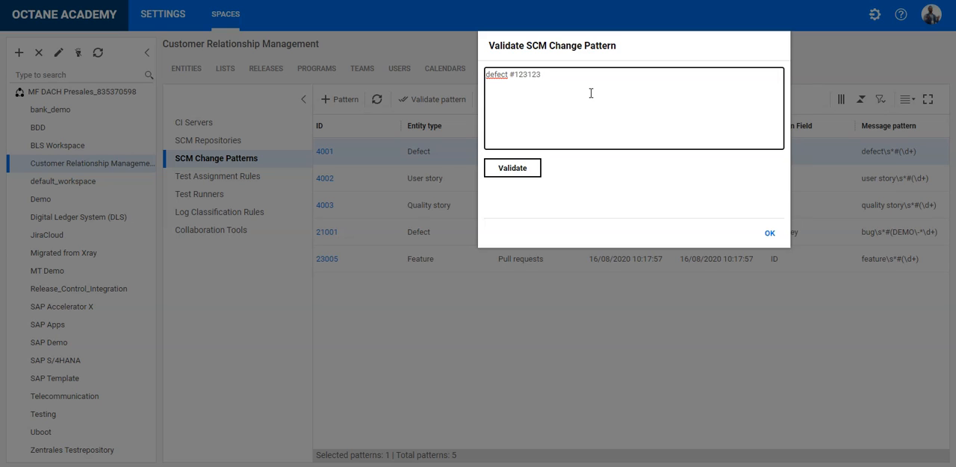
pyautogui.click(503, 171)
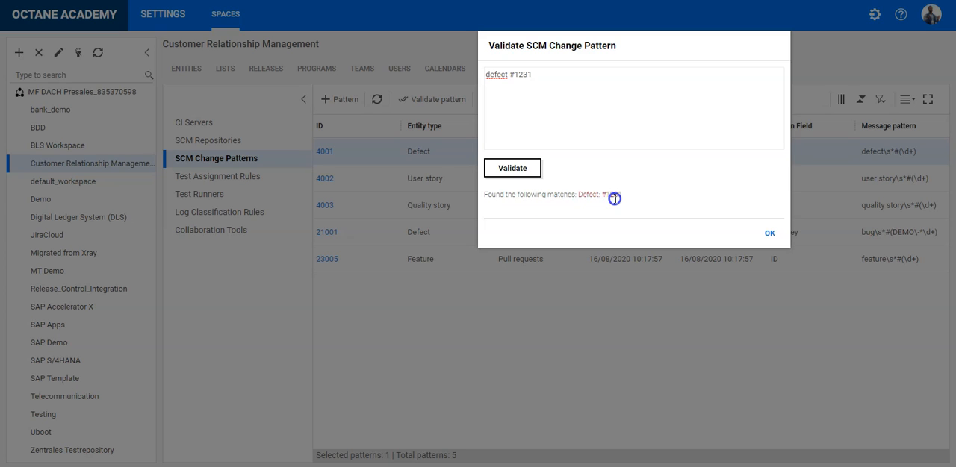
# Validate the message without the space before the #, restore it to "defect #1231" and validate it again before closing the validation.
pyautogui.click(507, 74)
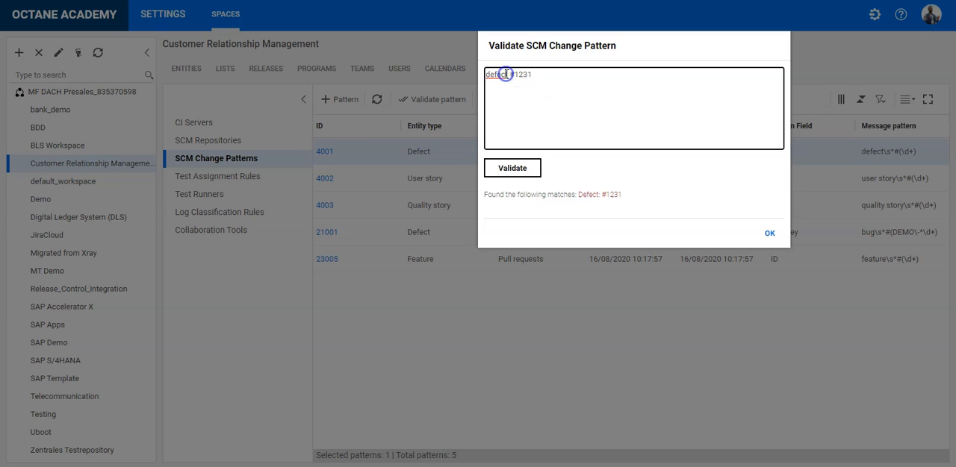
pyautogui.click(513, 169)
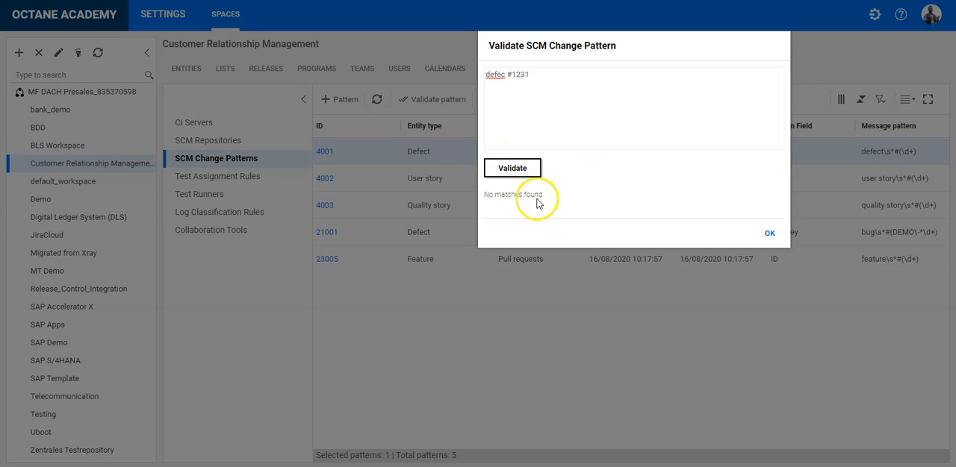
pyautogui.click(506, 74)
pyautogui.write('t')
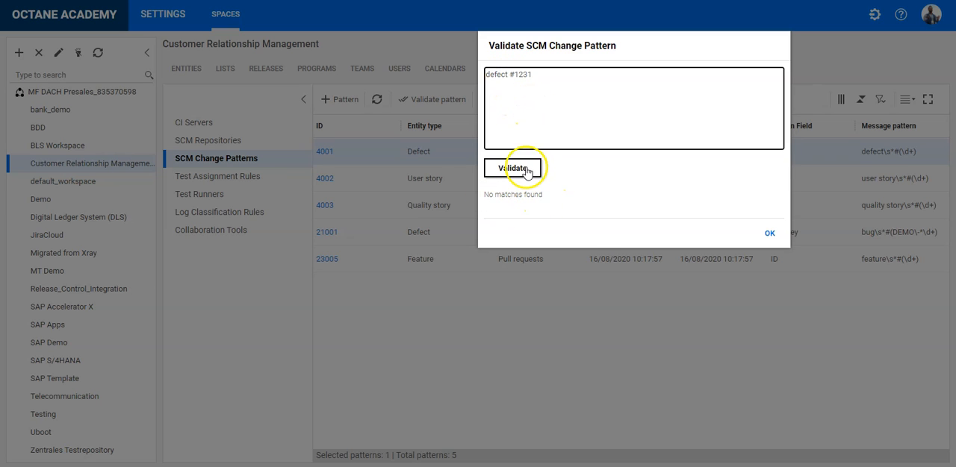
pyautogui.click(530, 172)
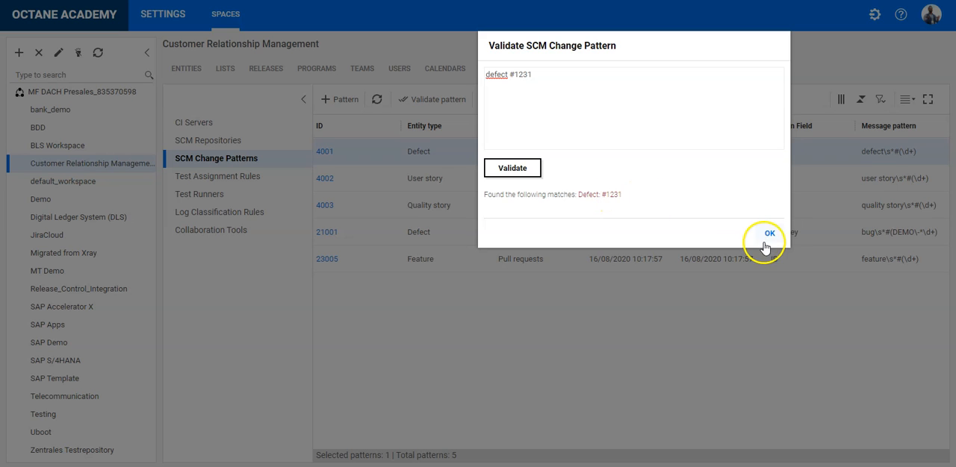
pyautogui.click(768, 233)
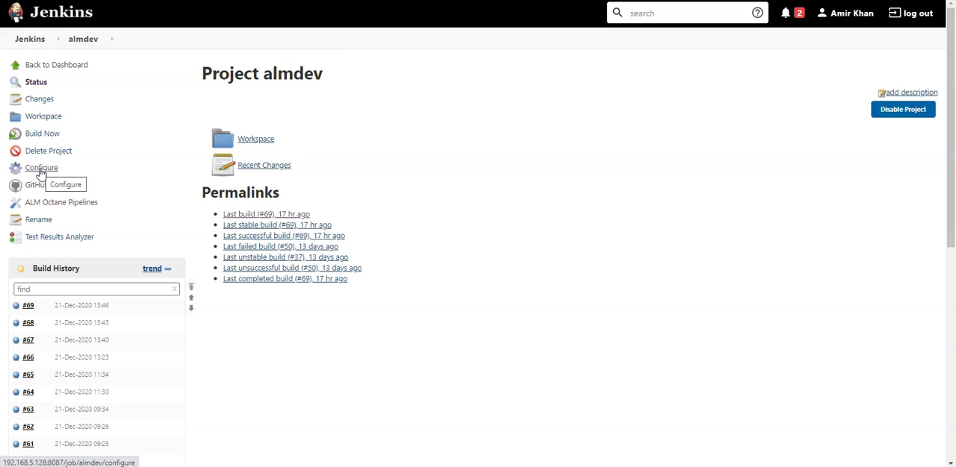
# In Jenkins, open the almdev project configuration and examine the ALM Octane and SCM Tool settings of the pull-request collector post-build action.
pyautogui.click(41, 170)
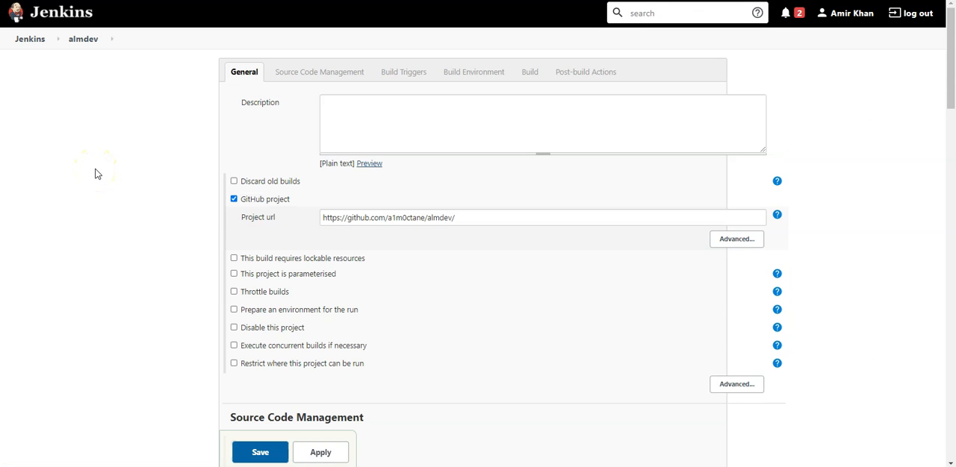
pyautogui.scroll(-20, 95, 174)
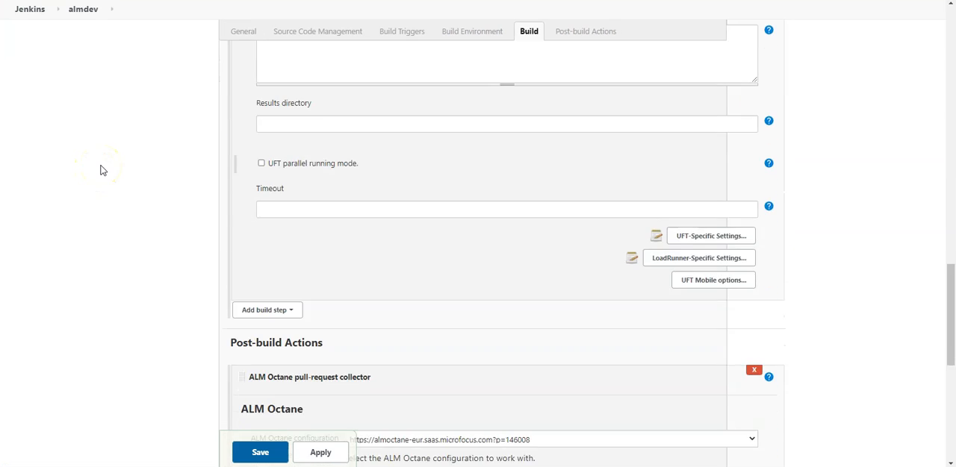
pyautogui.scroll(-5, 100, 167)
pyautogui.scroll(2, 100, 166)
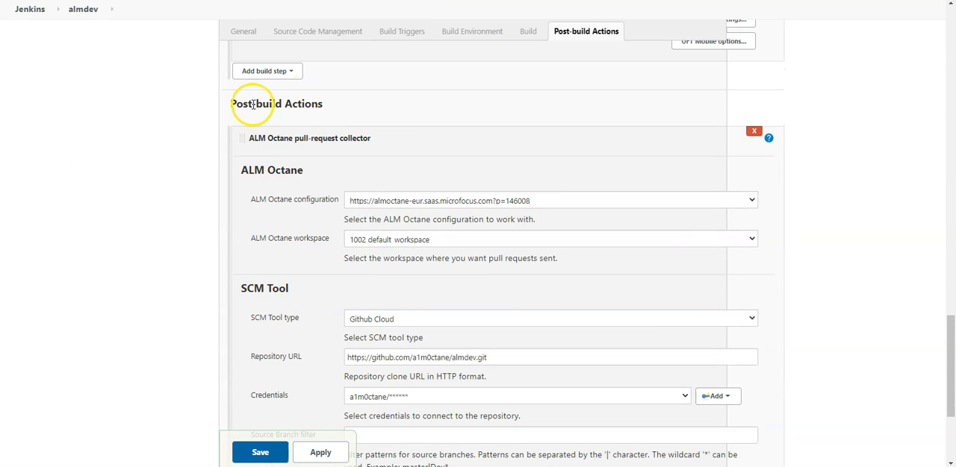
pyautogui.scroll(-2, 314, 107)
pyautogui.scroll(1, 312, 112)
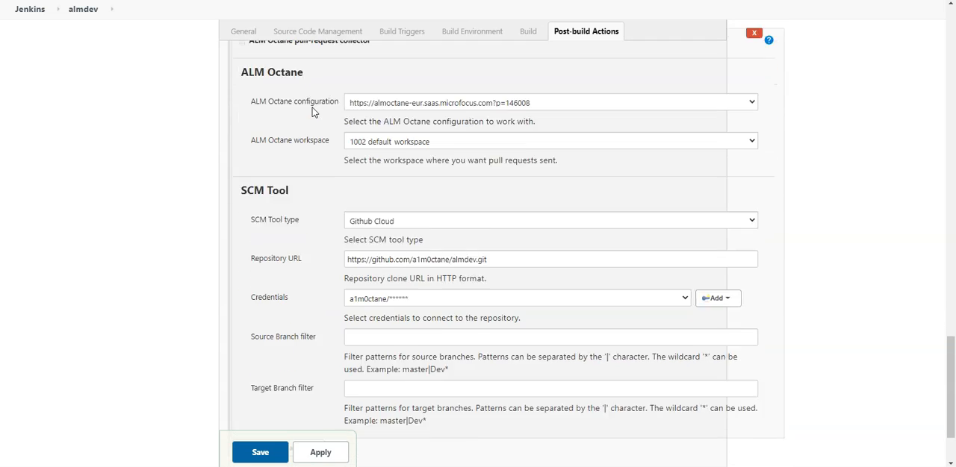
pyautogui.scroll(1, 299, 110)
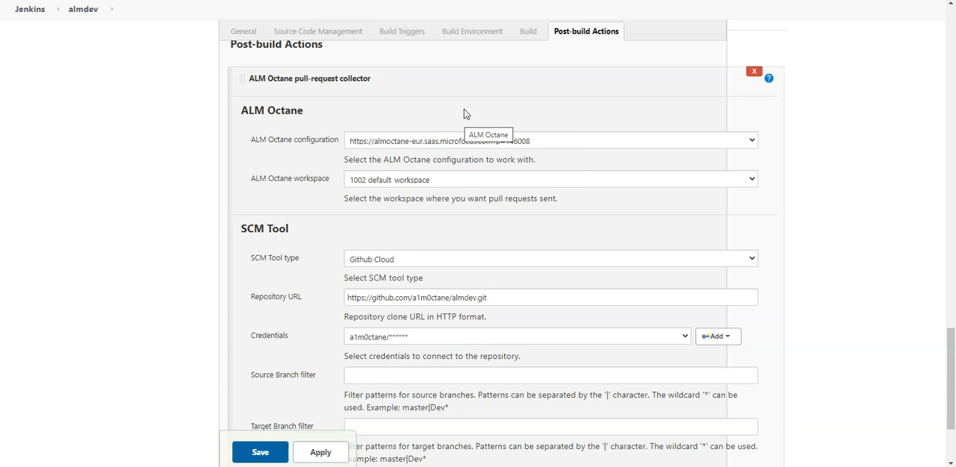
pyautogui.scroll(-3, 463, 109)
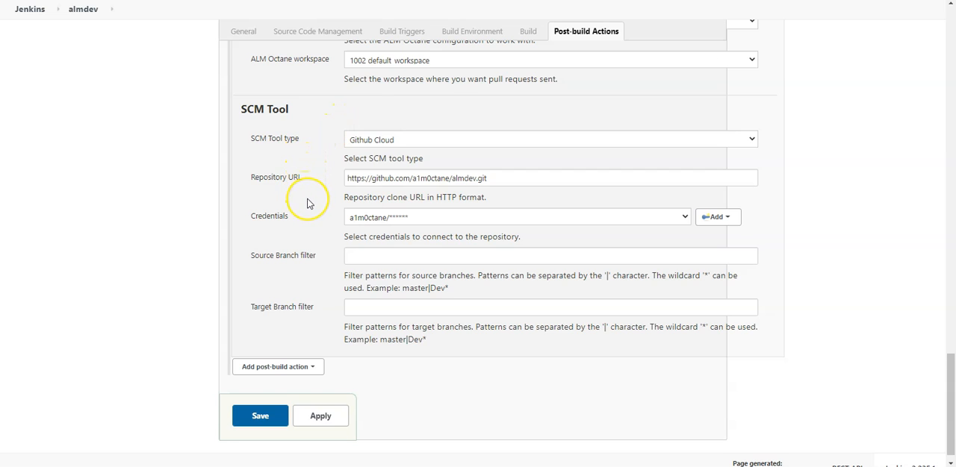
pyautogui.scroll(1, 307, 203)
pyautogui.scroll(-1, 307, 203)
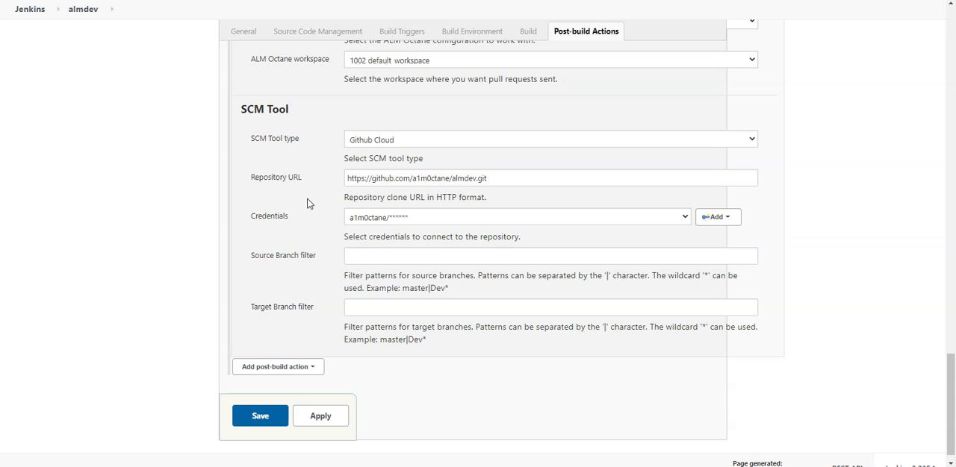